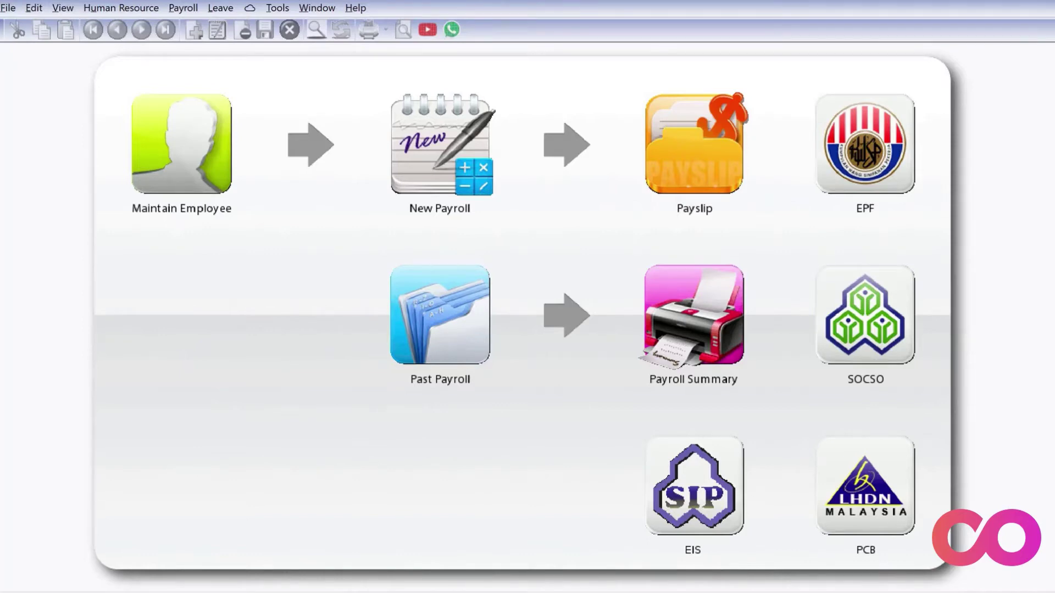
- Open the Maintain Claim list from the Payroll maintenance menu
key("alt+p")
key("Down")
key("Down")
key("Down")
key("Right")
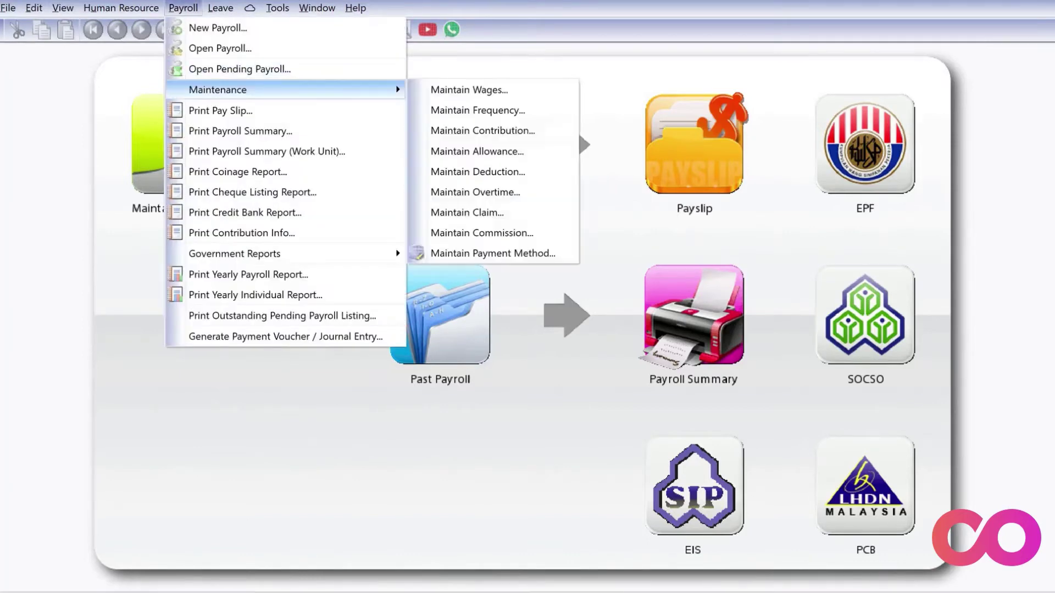
key("Down")
key("Down")
key("Down")
key("Down")
key("Down")
key("Down")
key("Down")
key("Down")
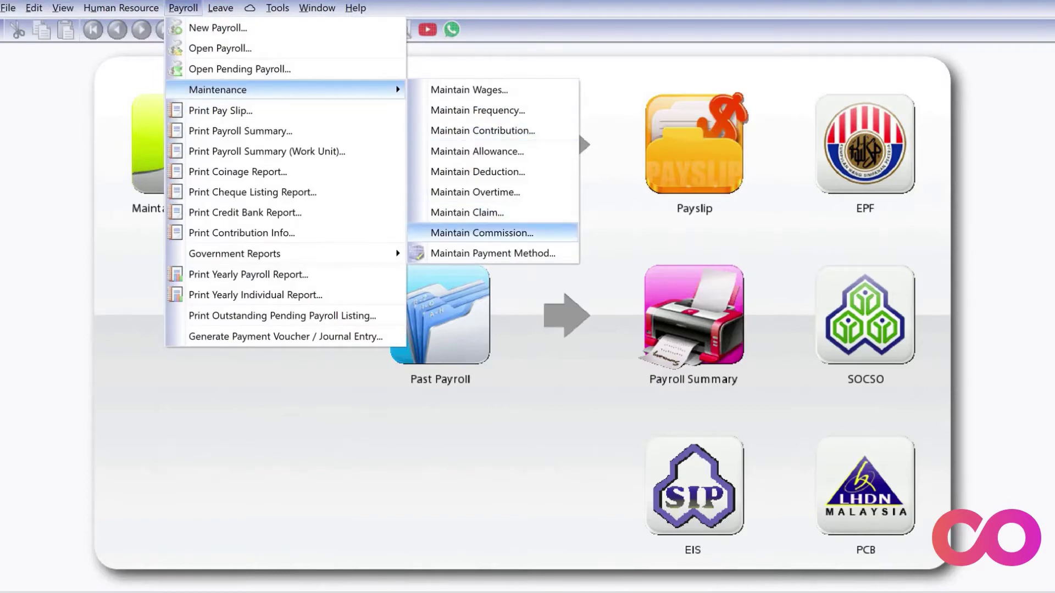
key("Up")
key("Return")
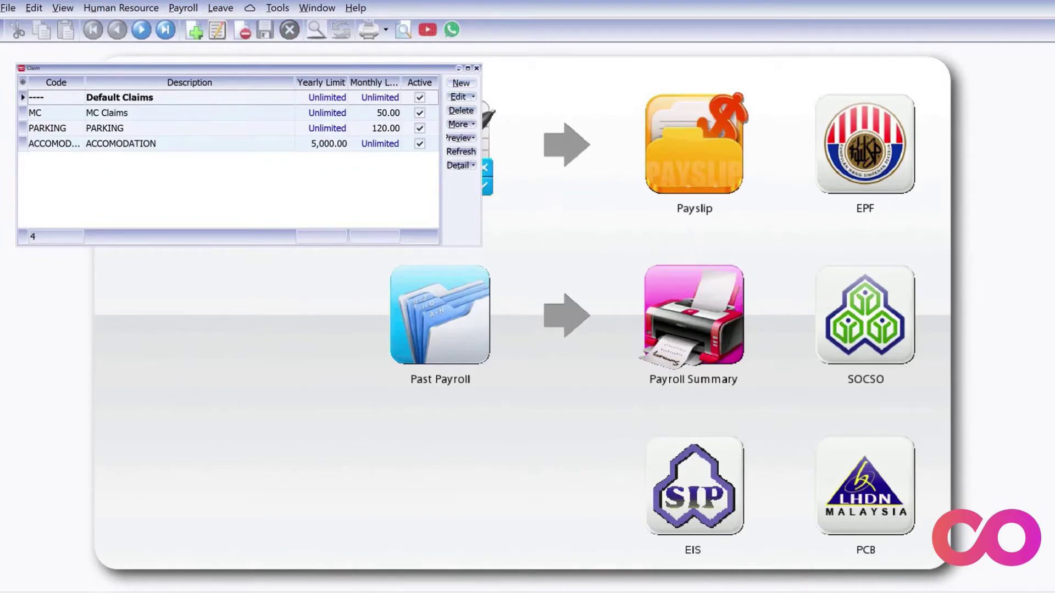
- Add claim type ENTERTAINMENT with an Unlimited yearly limit and a 500 monthly limit, then save
key("Insert")
type("ENTERTAINMENT")
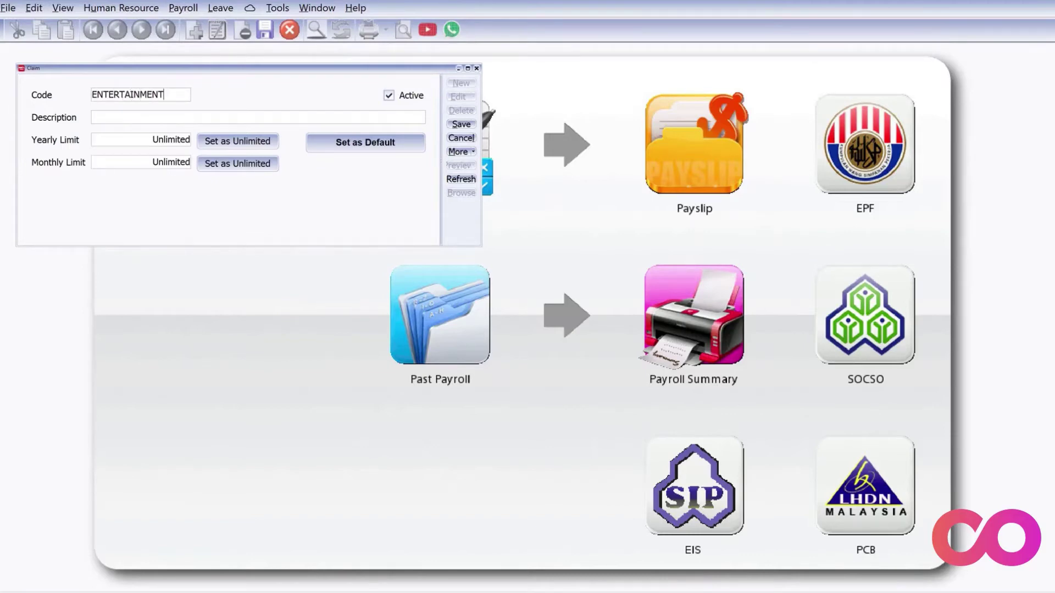
key("Tab")
type("ENTERTAINMENT")
key("Tab")
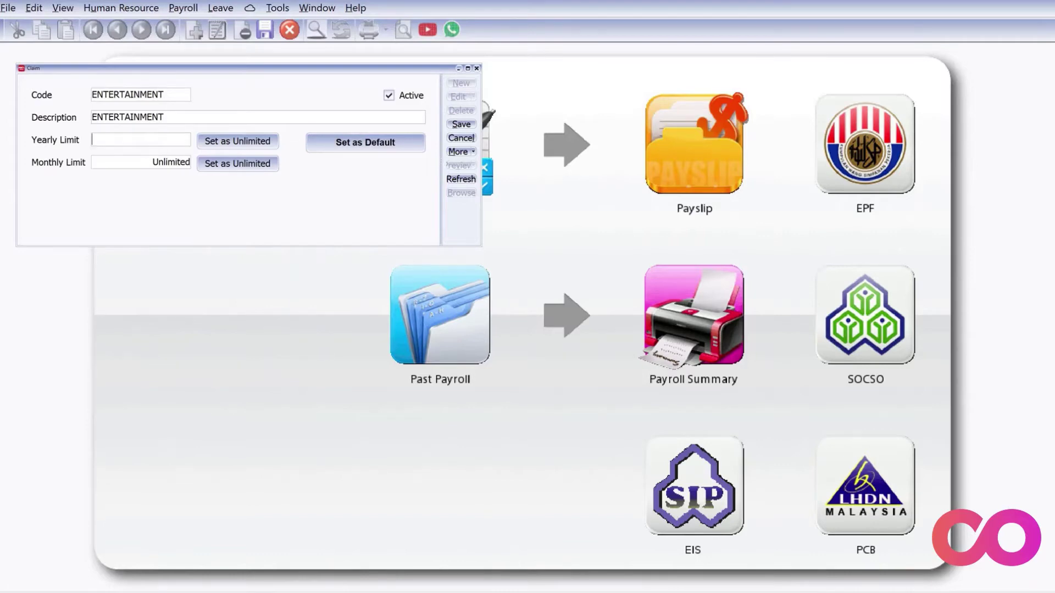
key("Tab")
left_click(171, 162)
type("500")
key("Tab")
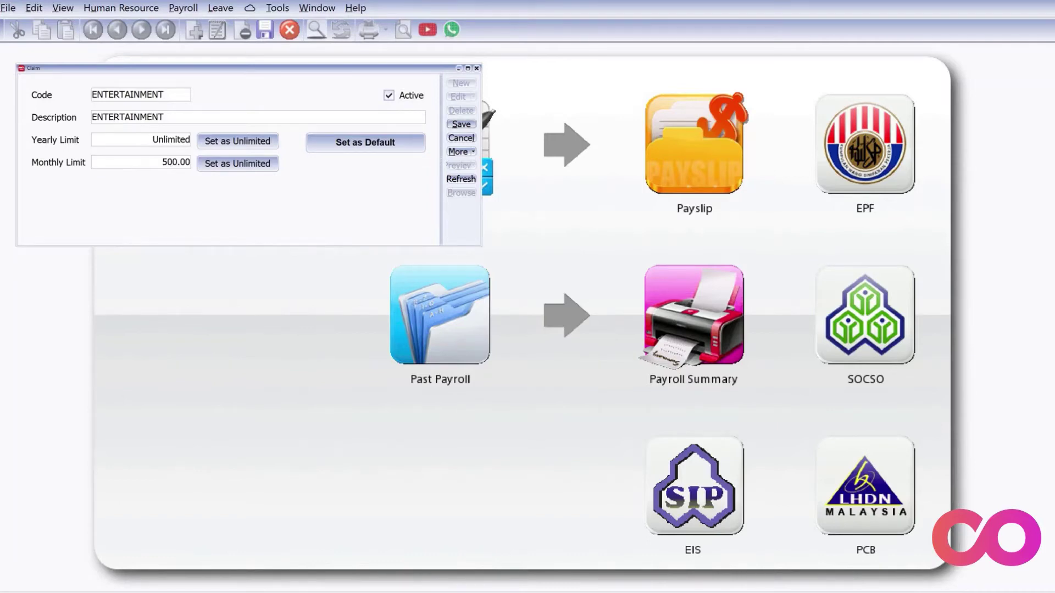
left_click(466, 124)
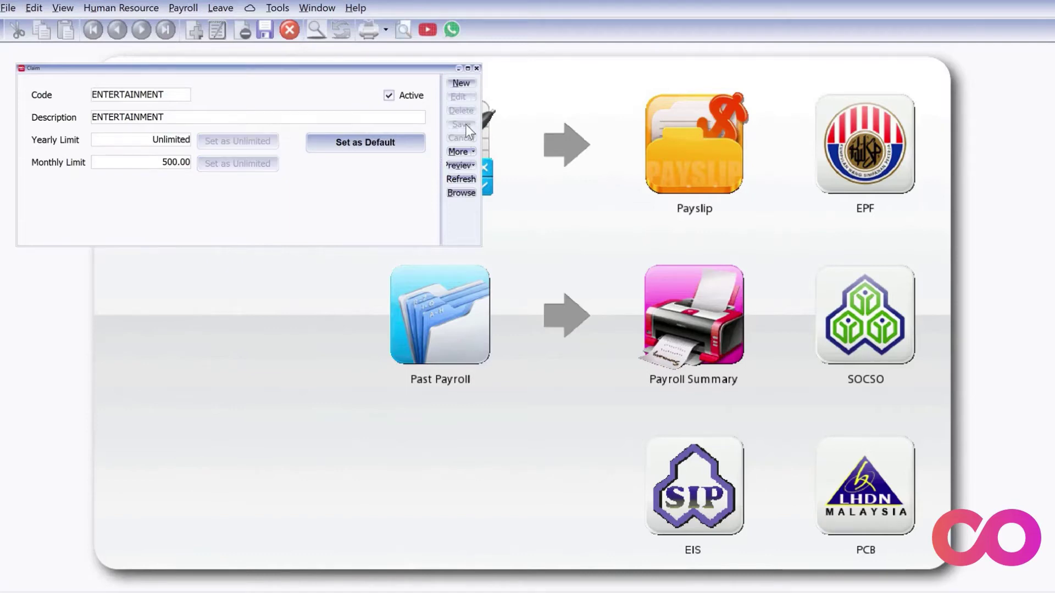
left_click(477, 68)
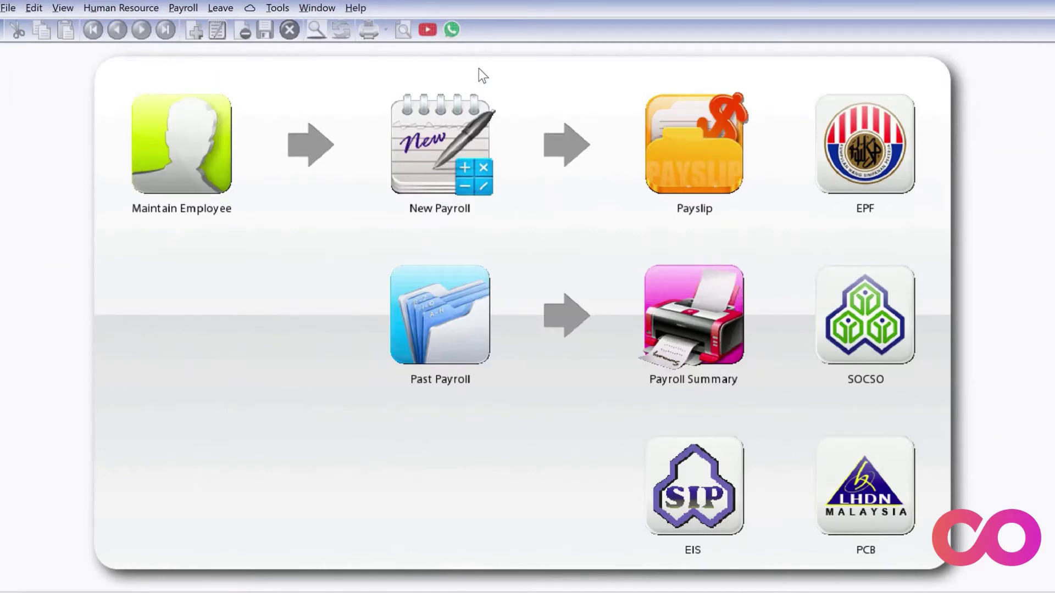
- Run Sync Now from the cloud sync window, then switch to the mirrored phone screen
left_click(248, 11)
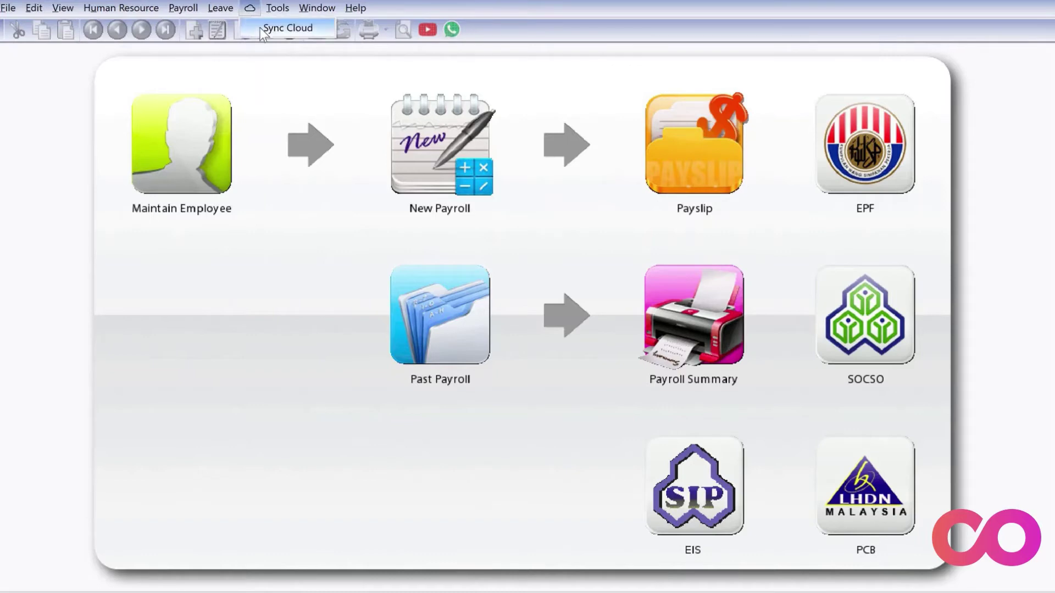
left_click(259, 27)
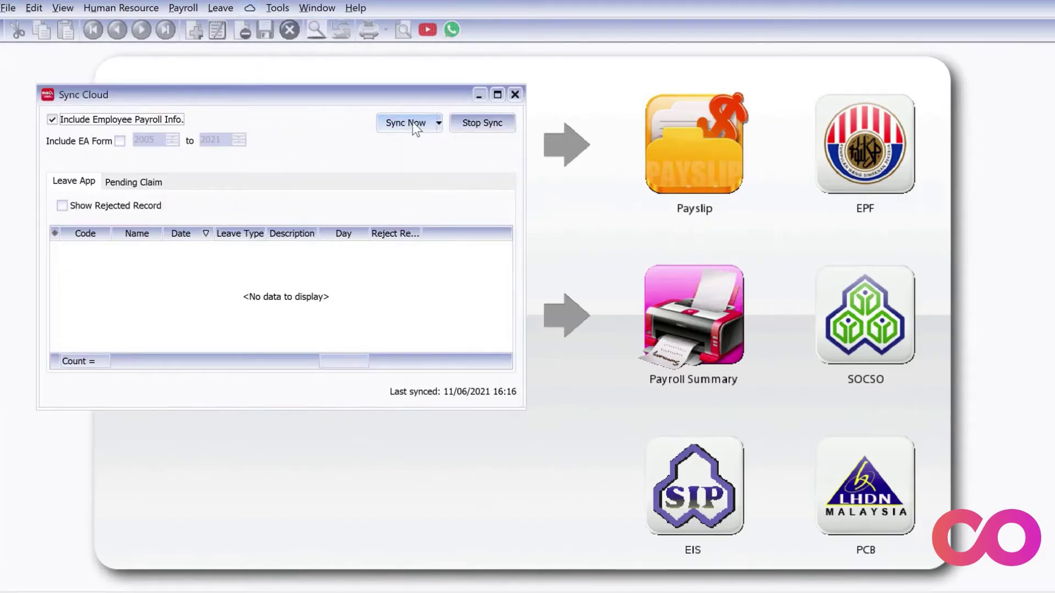
left_click(413, 123)
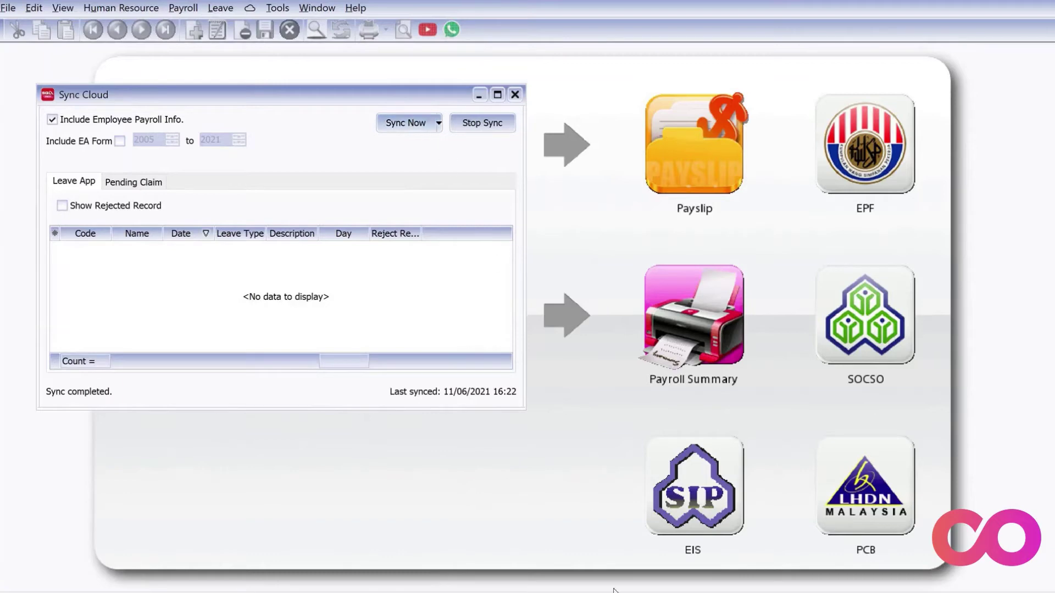
mouse_move(674, 564)
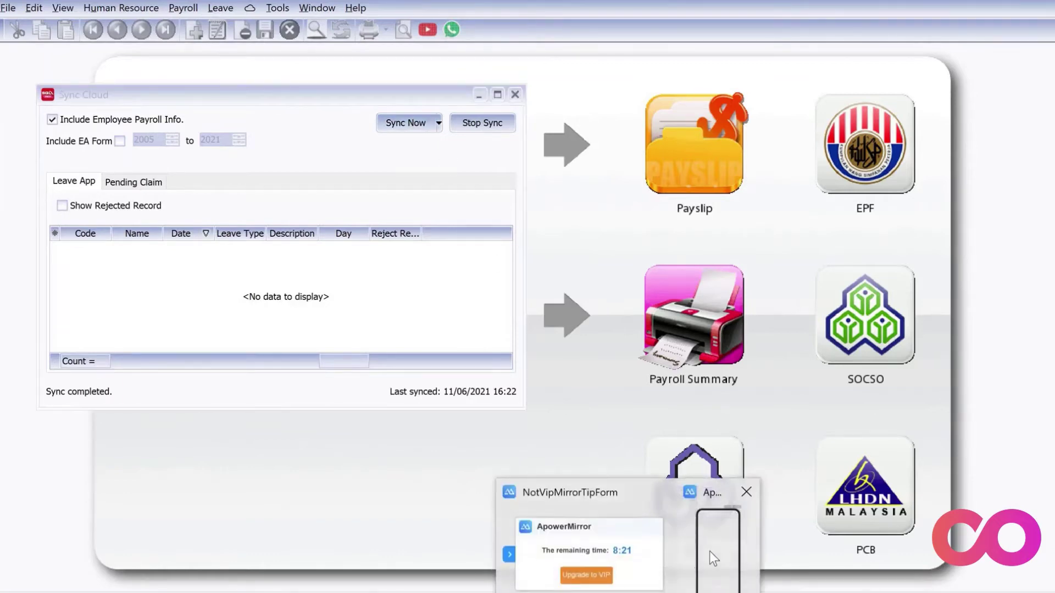
left_click(709, 554)
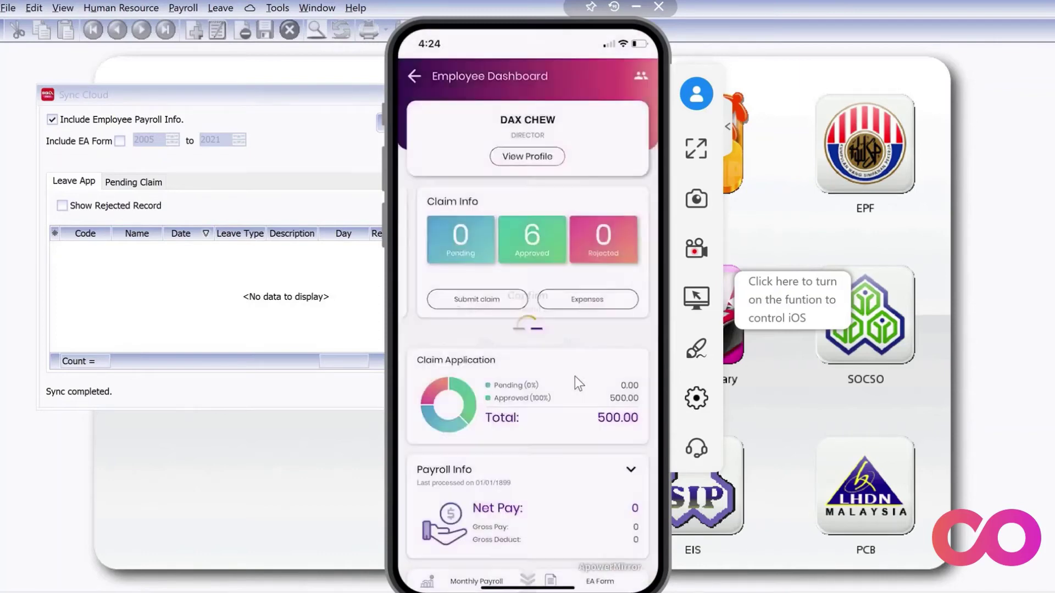
- Close the ApowerMirror program from its toolbar
left_click(658, 8)
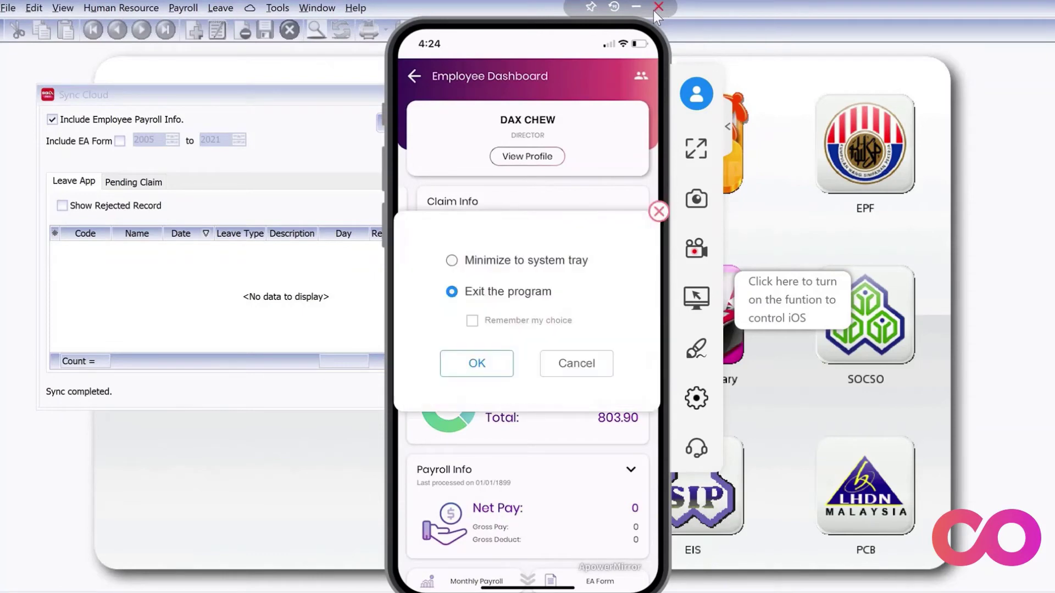
- Re-sync, approve the 303.90 ENTERTAINMENT pending claim, and sync the approval to the cloud
left_click(474, 358)
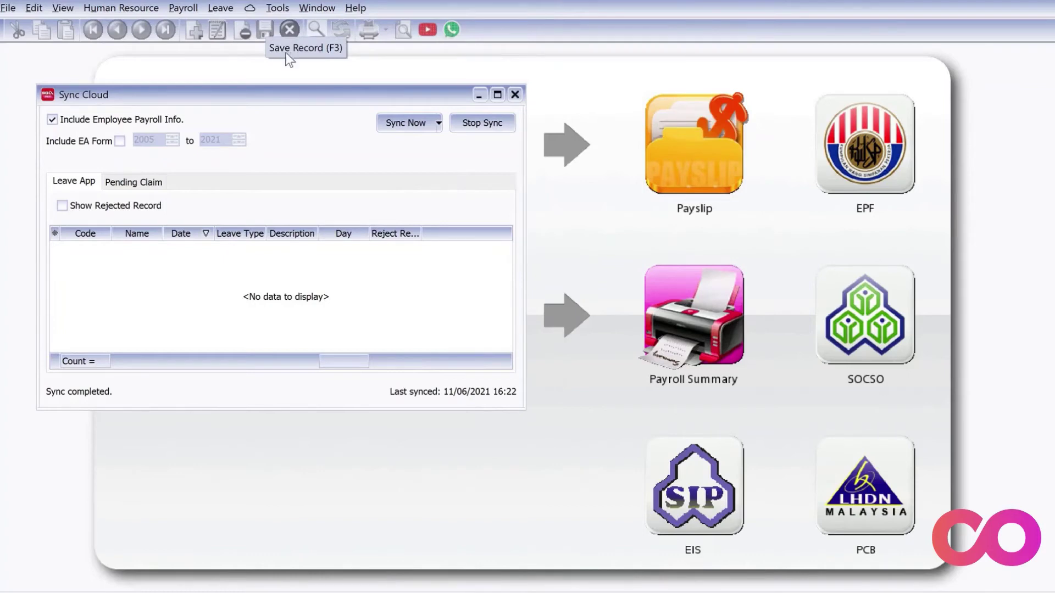
left_click(400, 131)
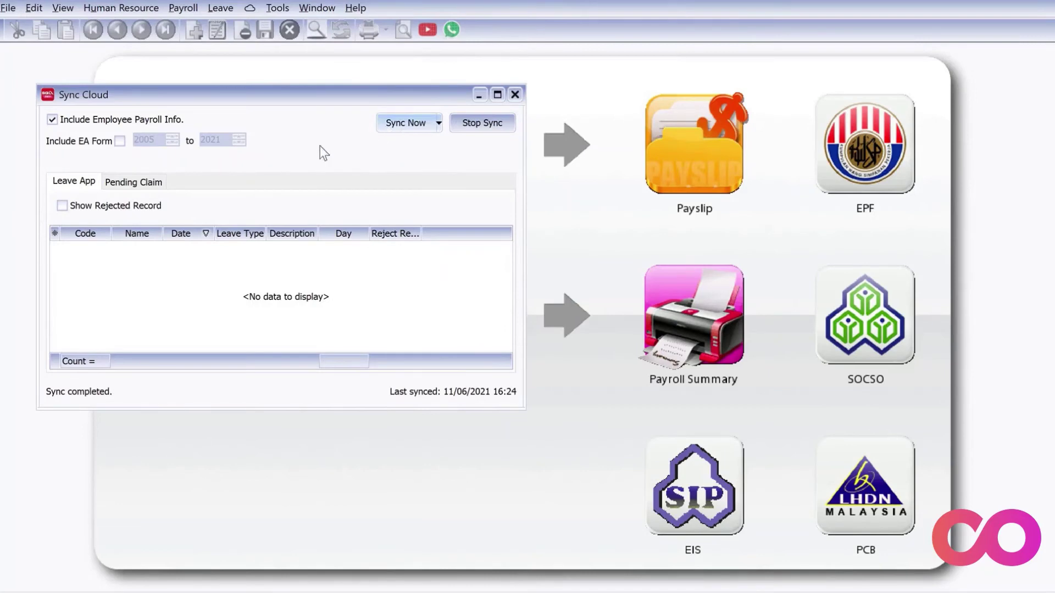
left_click(148, 184)
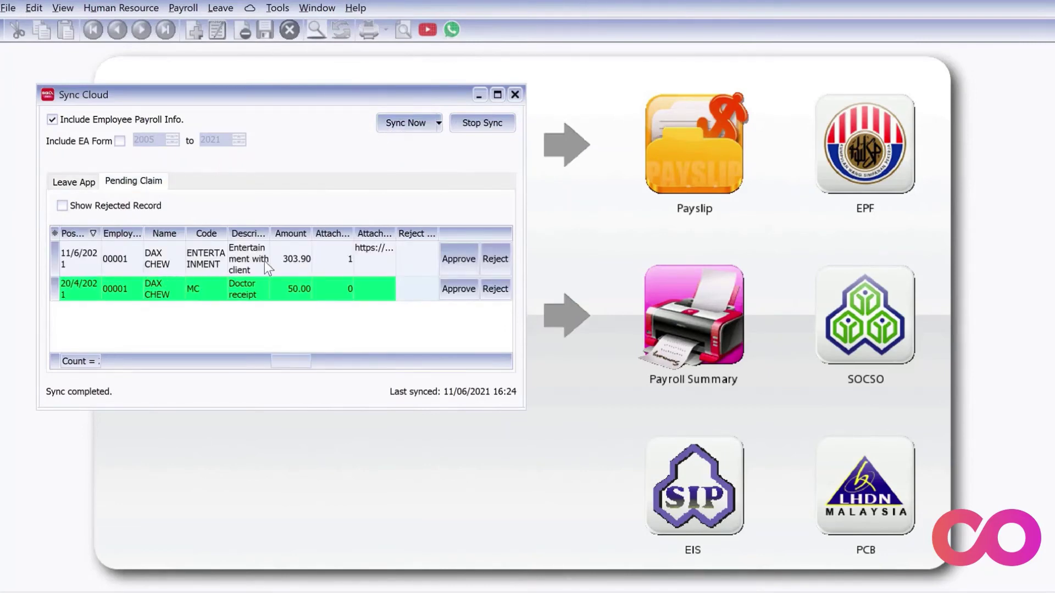
left_click_drag(393, 234, 421, 234)
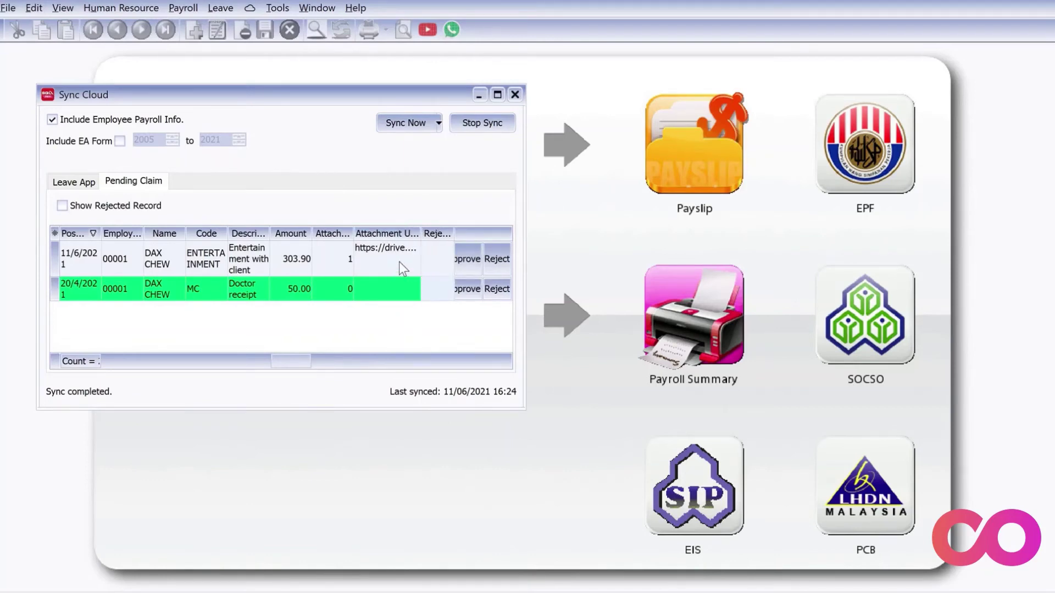
left_click(475, 262)
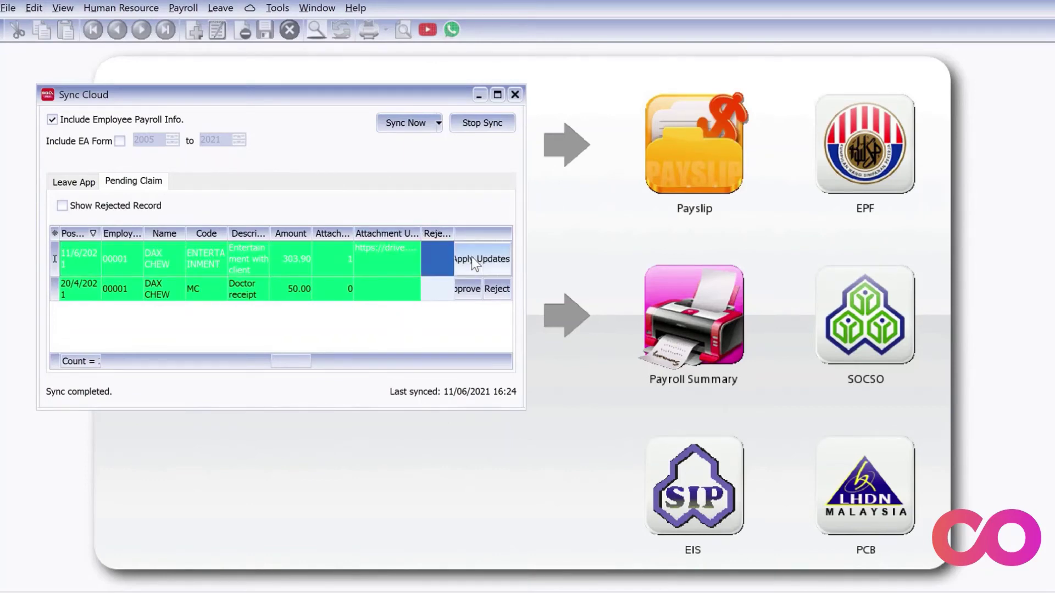
left_click(415, 123)
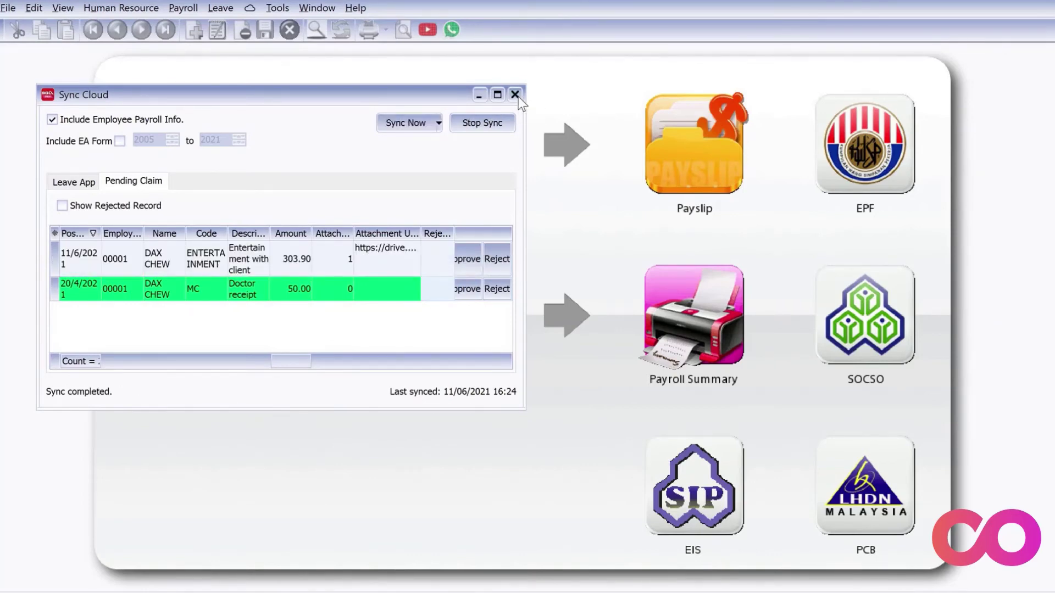
left_click(515, 95)
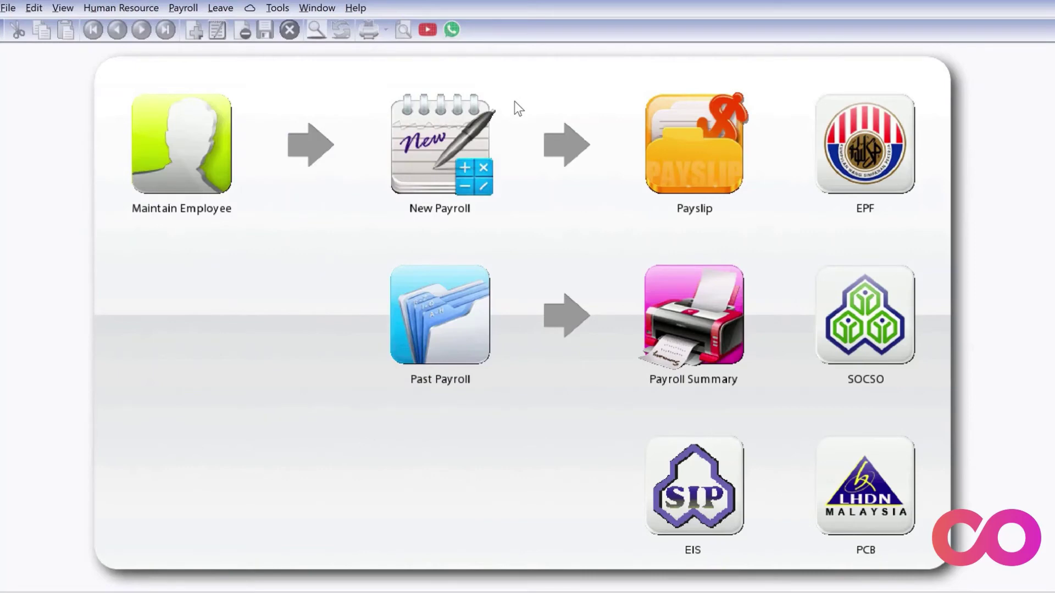
- Process the June 2021 month-end payroll for employee 00001 only, accepting the 303.90 pending claim
left_click(465, 160)
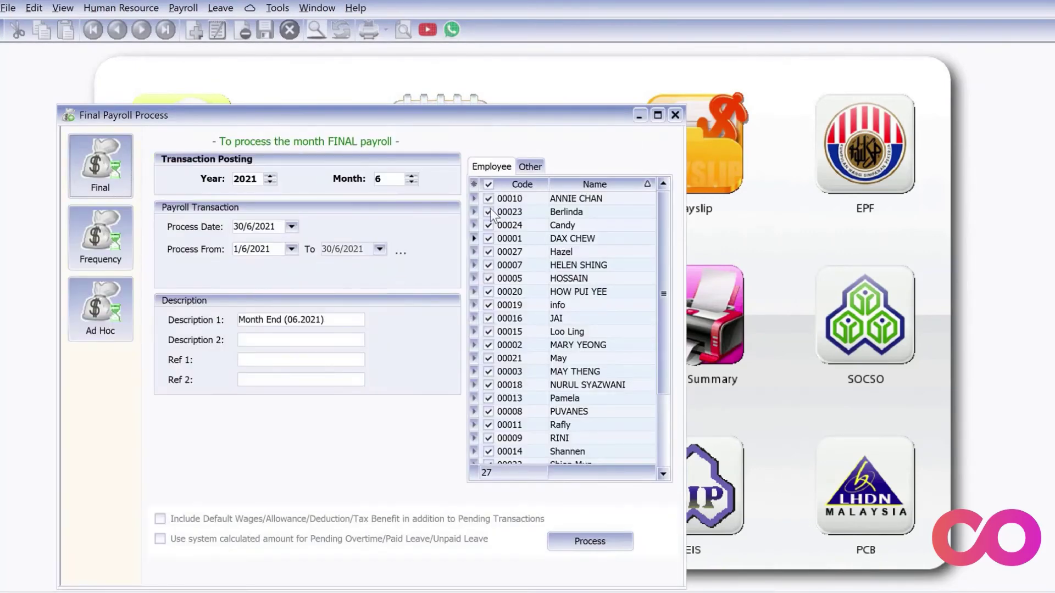
left_click(488, 185)
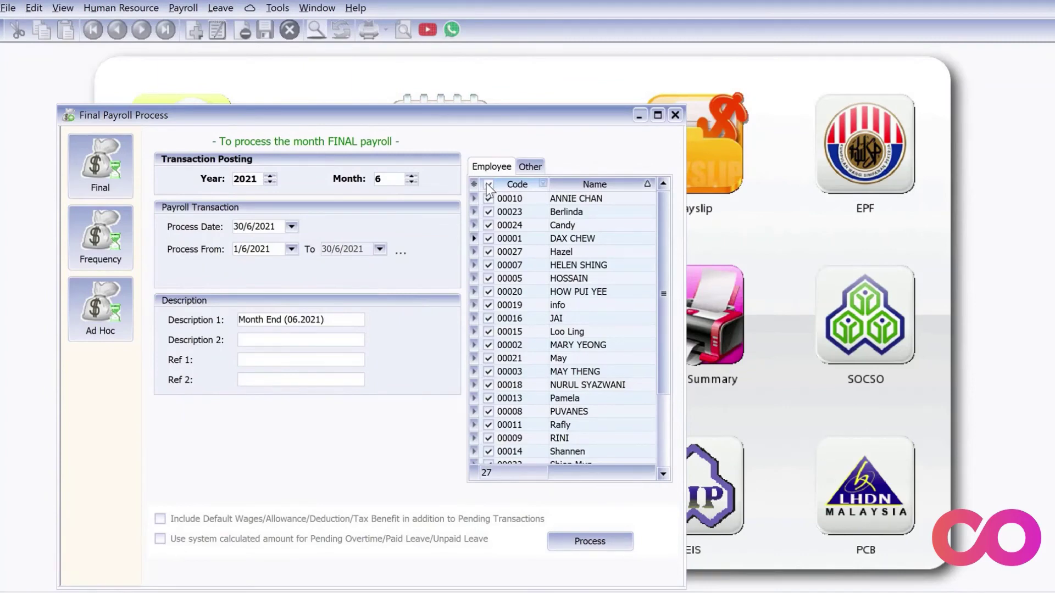
left_click(488, 239)
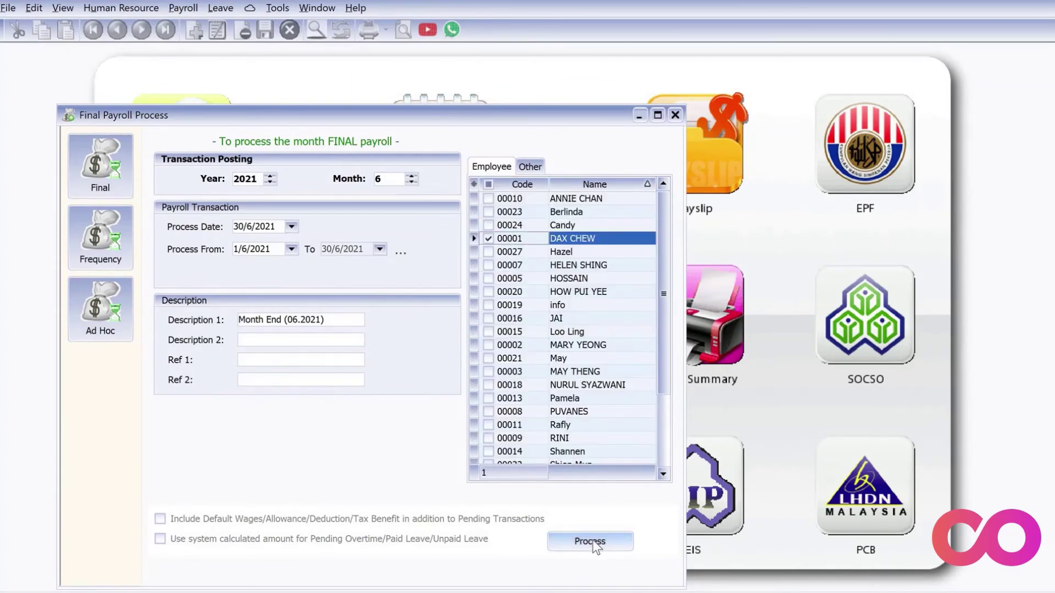
left_click(593, 541)
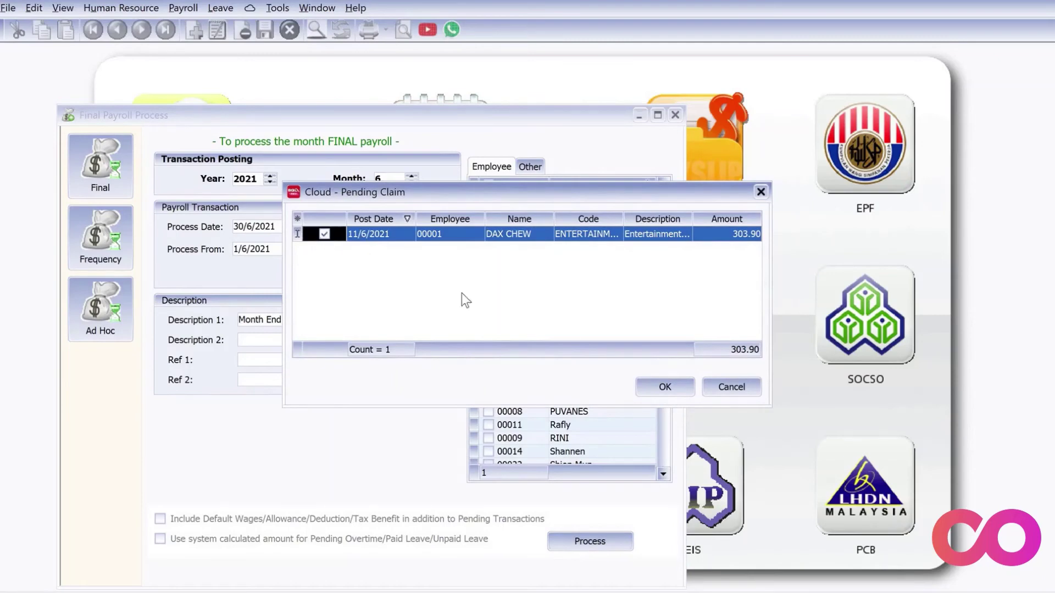
left_click(651, 388)
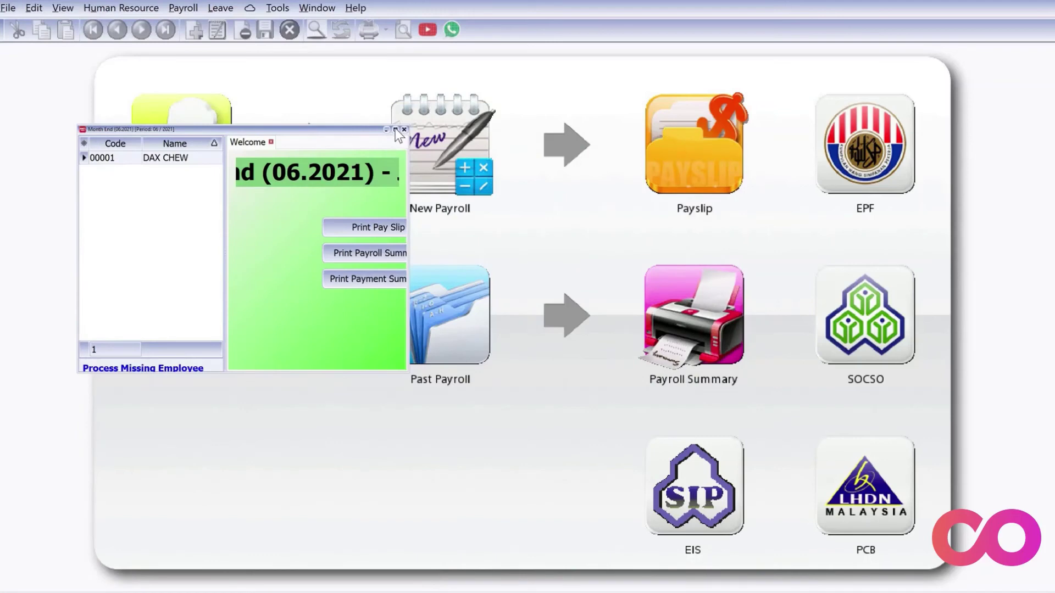
left_click(396, 129)
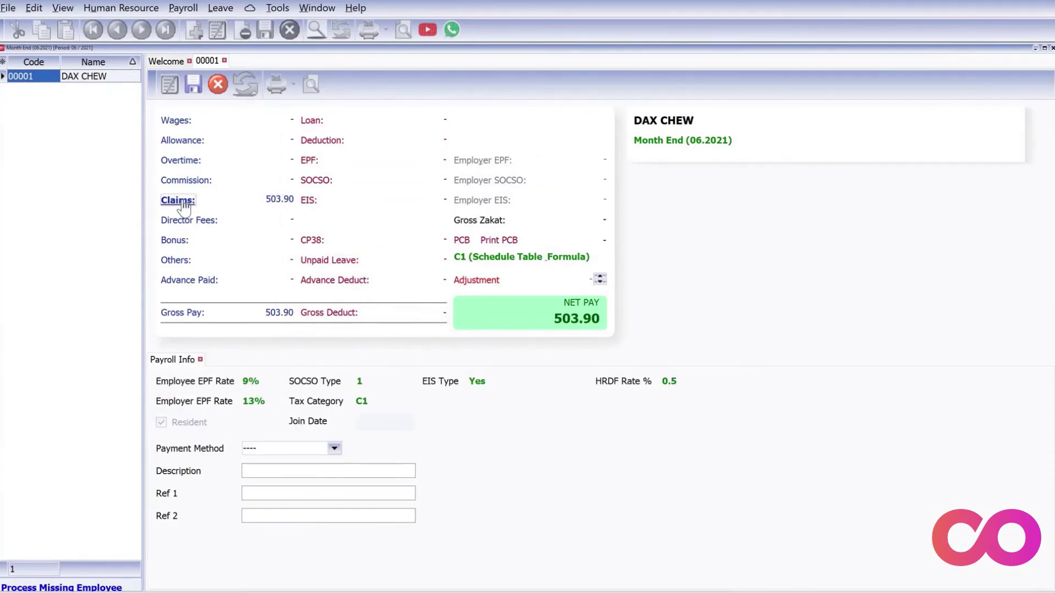
- Review the employee's three claims totalling 503.90 and save his payroll record
left_click(178, 201)
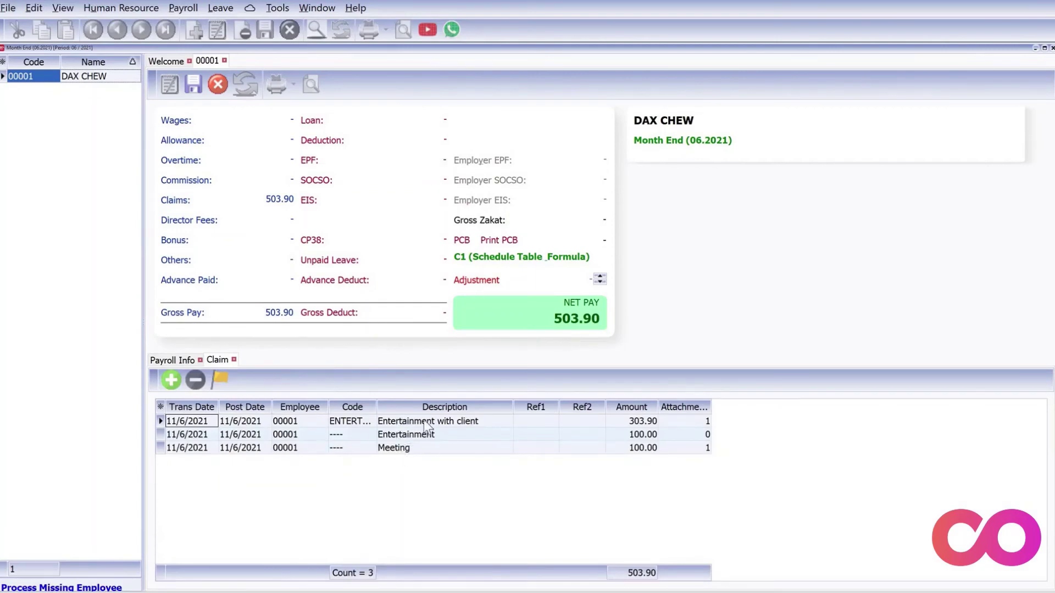
left_click(199, 92)
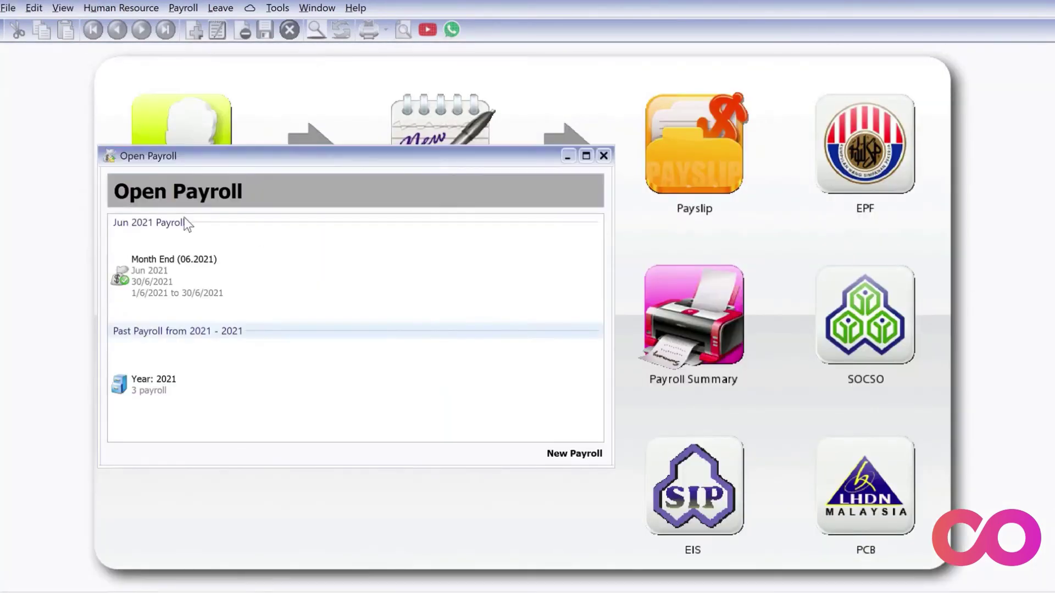
- Delete the Month End (06.2021) payroll, confirming with the admin password, and close the payroll list
right_click(207, 292)
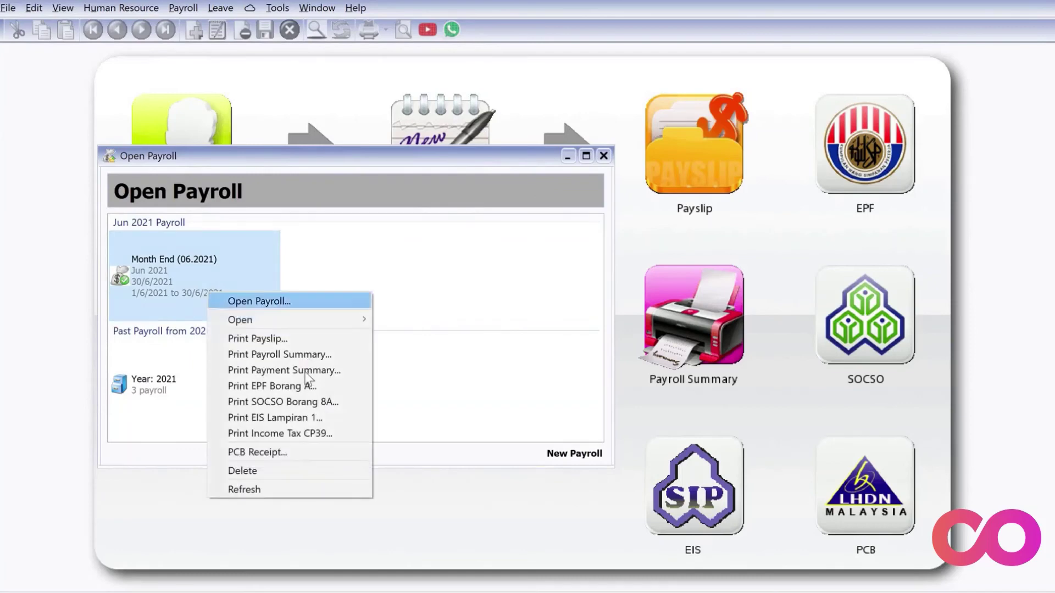
left_click(311, 470)
left_click(575, 329)
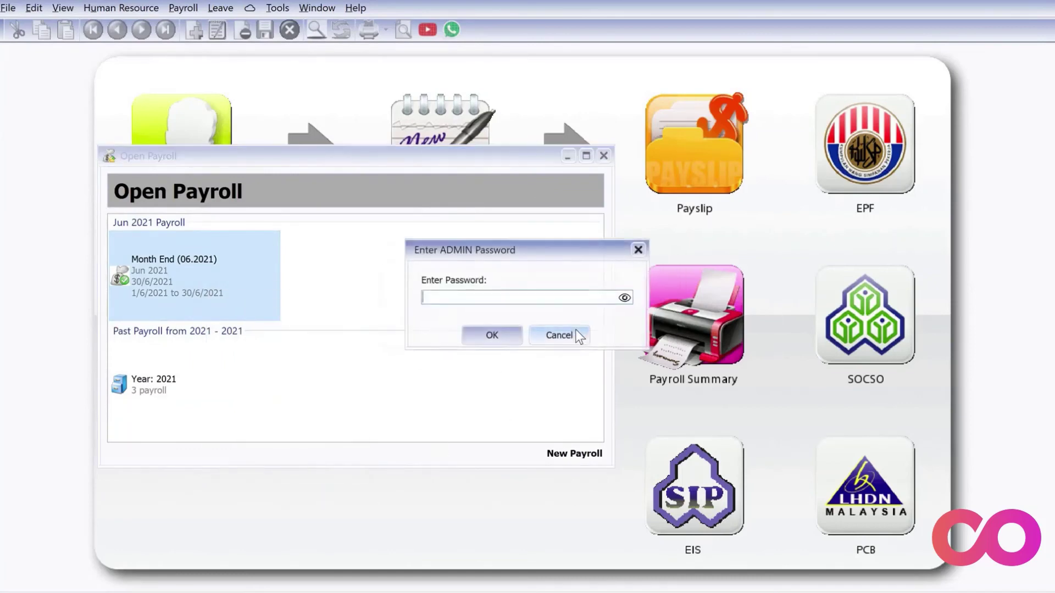
type("*****")
key("Return")
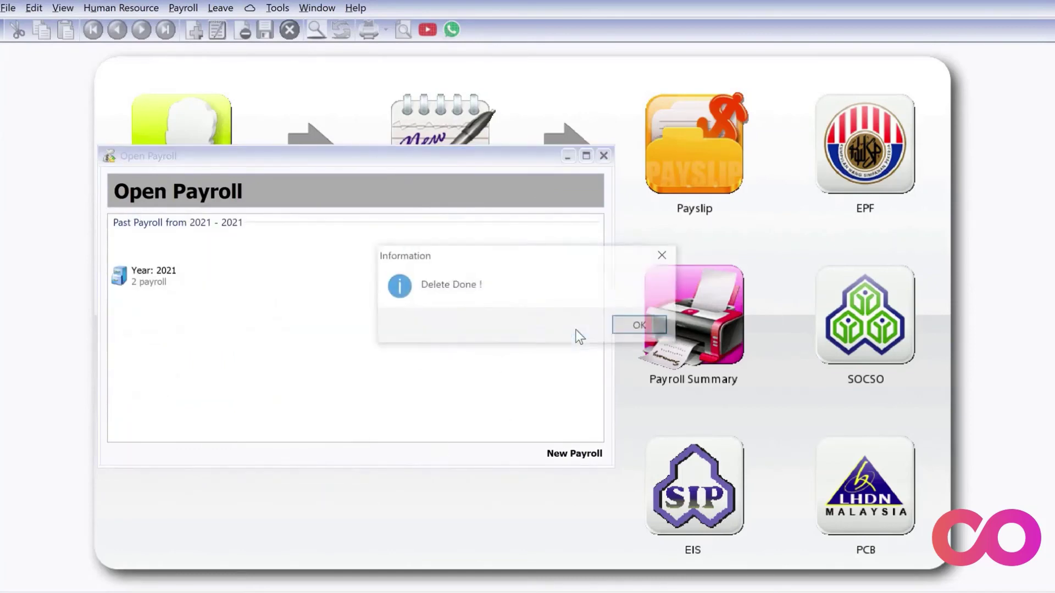
left_click(641, 325)
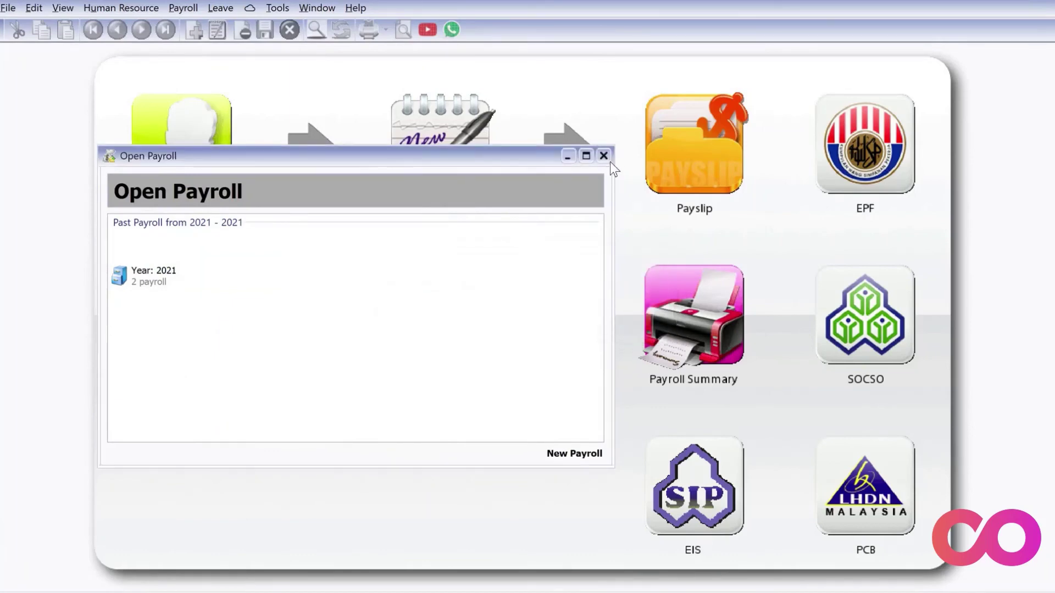
left_click(604, 156)
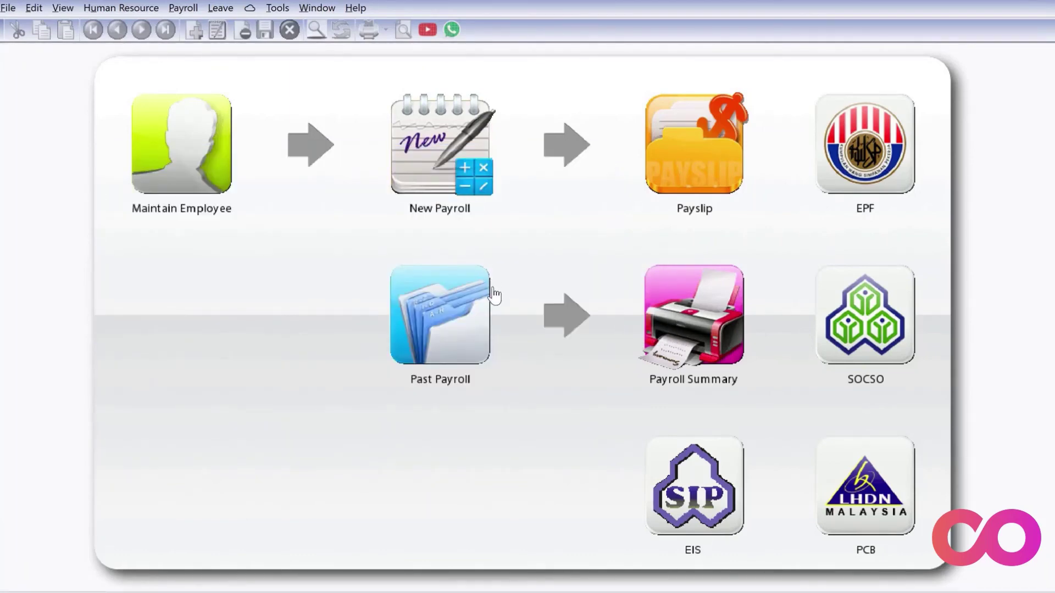
- Open June 2021 pending claims and view the image attached to the 303.90 Entertainment with client claim
left_click(194, 9)
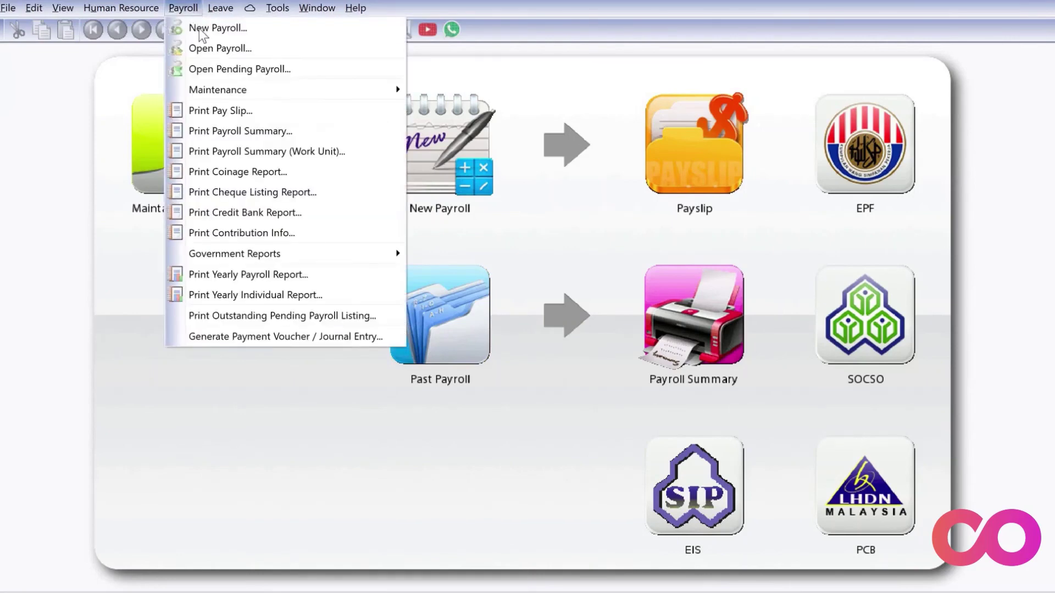
left_click(226, 70)
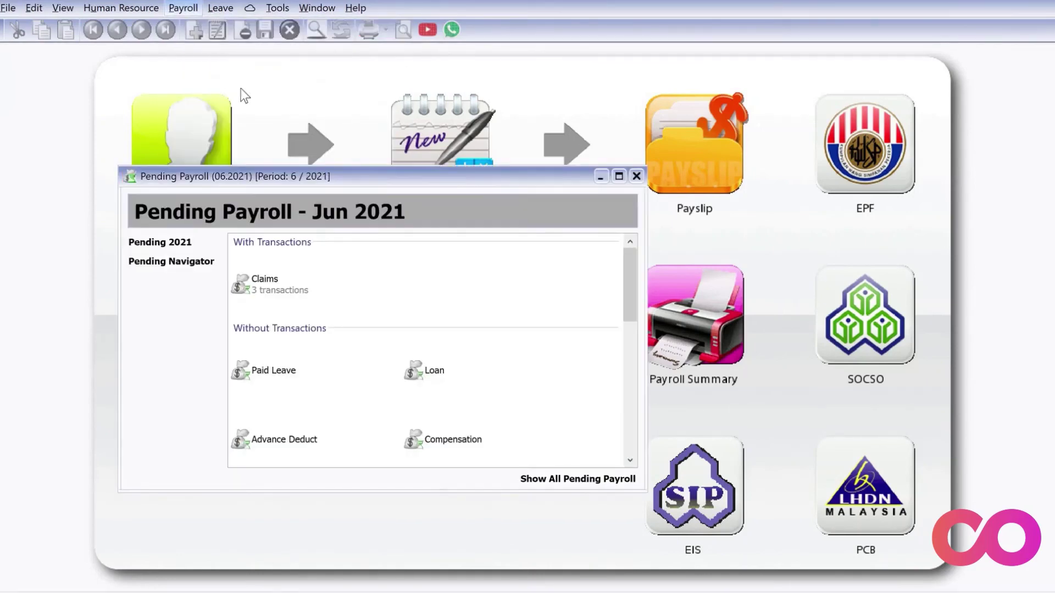
left_click(295, 291)
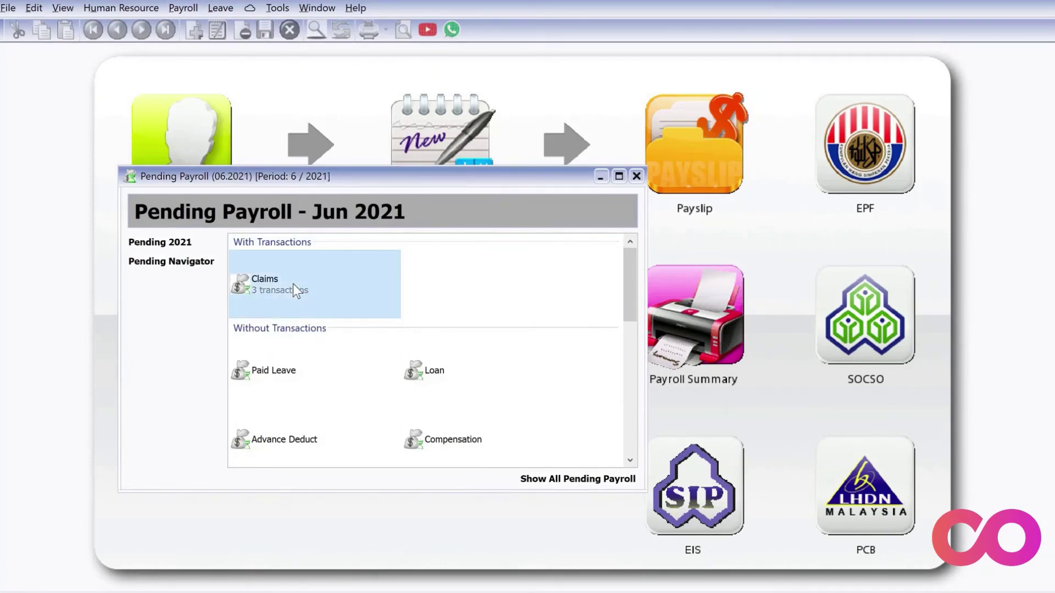
double_click(293, 284)
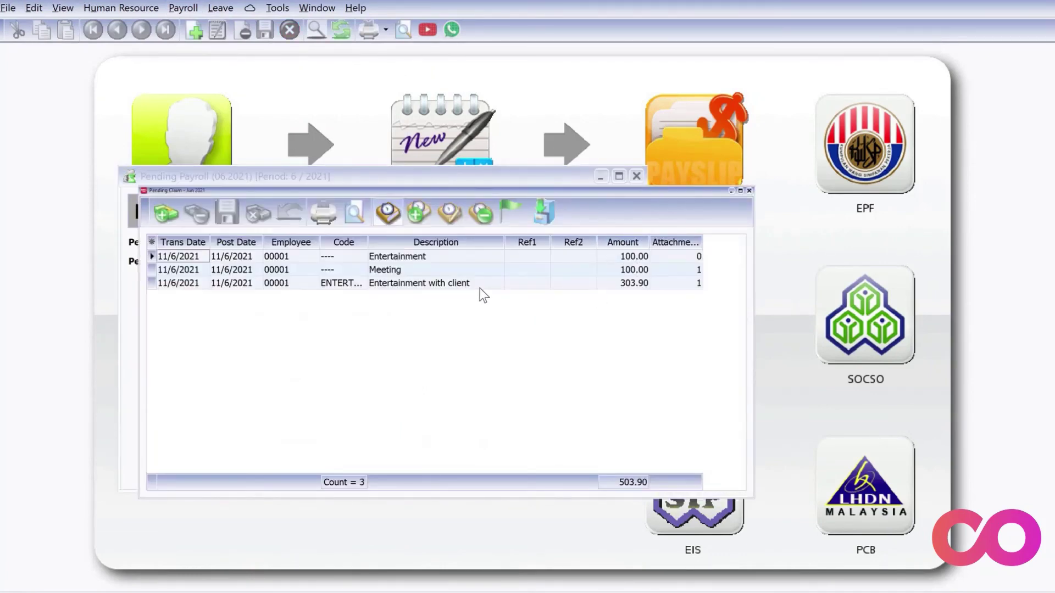
left_click(481, 288)
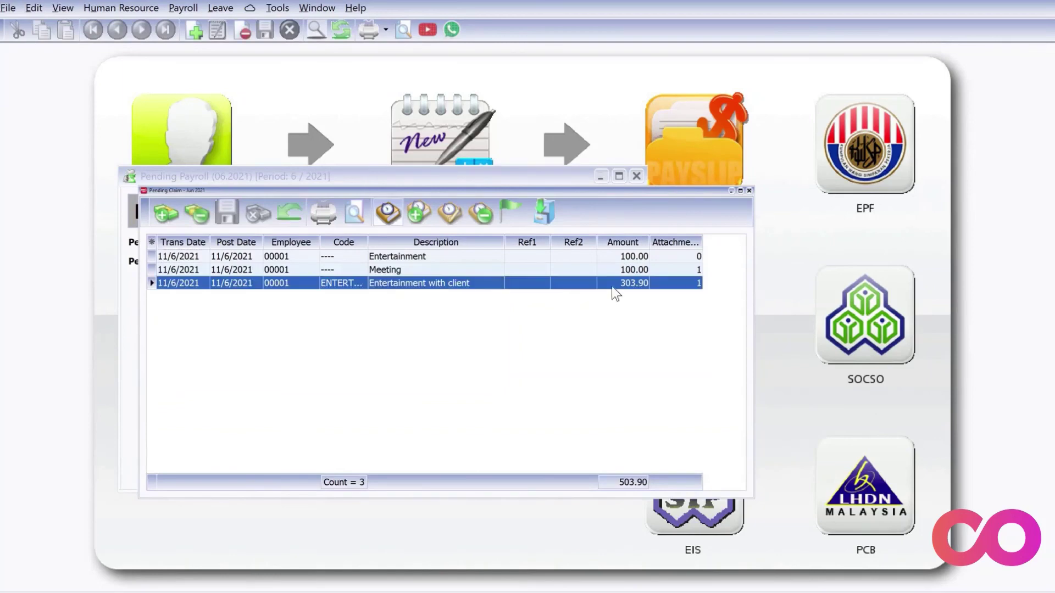
left_click(691, 285)
double_click(688, 333)
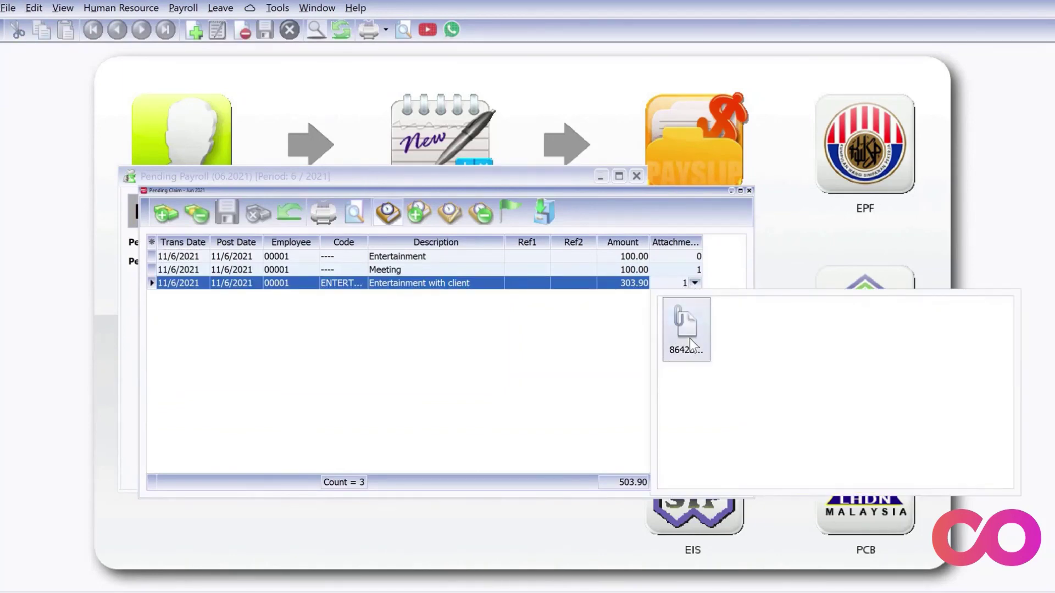